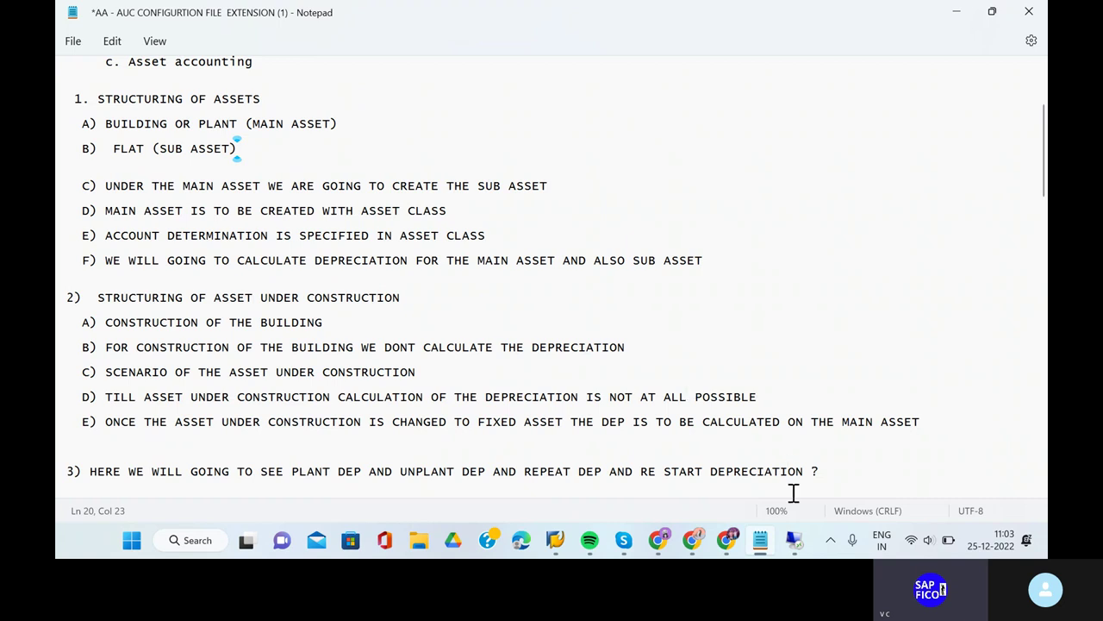
Switch to the SAP remote desktop session and leave the tolerance group entries with the /N command
{"action": "left_click", "coordinate": [793, 540]}
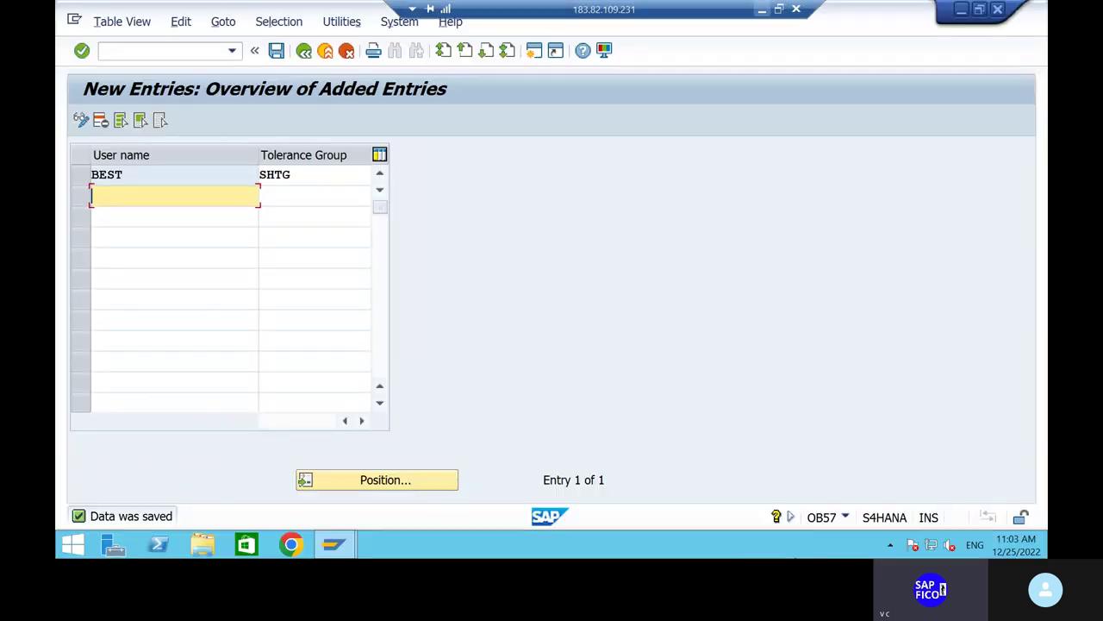
{"action": "left_click", "coordinate": [163, 49]}
{"action": "type", "text": "/N"}
{"action": "key", "text": "Return"}
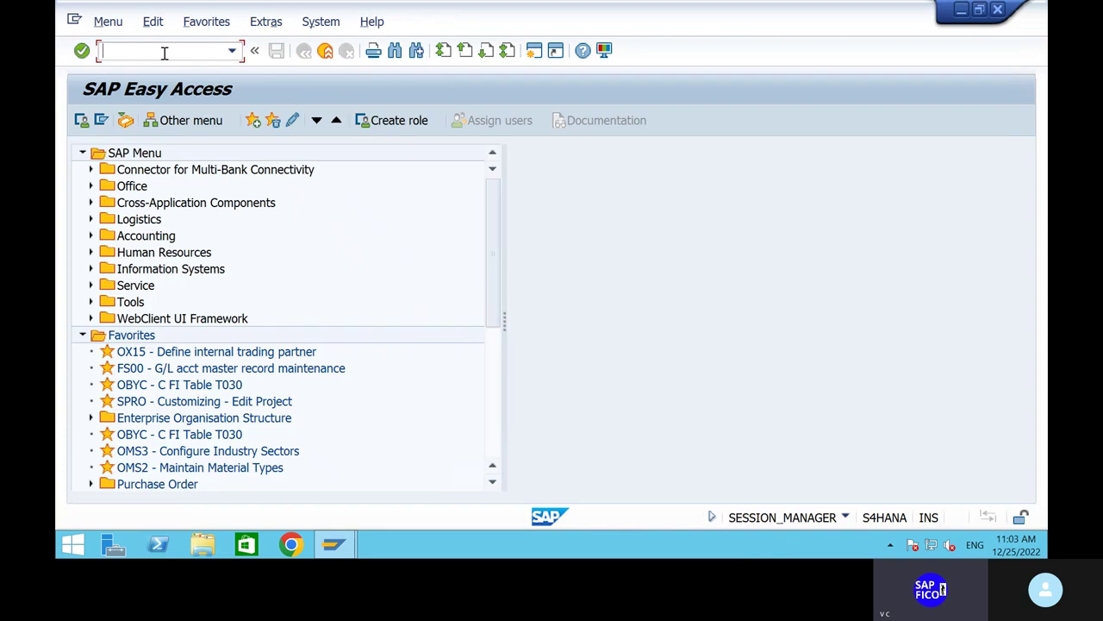
Start transaction FINSC_LEDGER and accept the consistency check messages to reach the ledger overview
{"action": "type", "text": "FINC_LEDGER"}
{"action": "key", "text": "Return"}
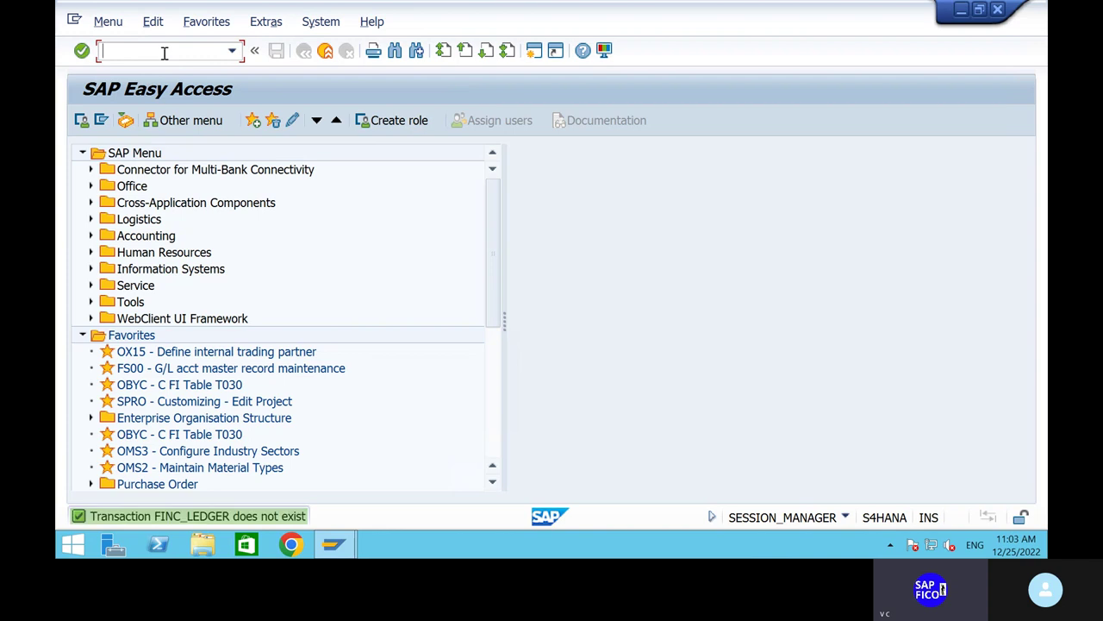
{"action": "type", "text": "FINS"}
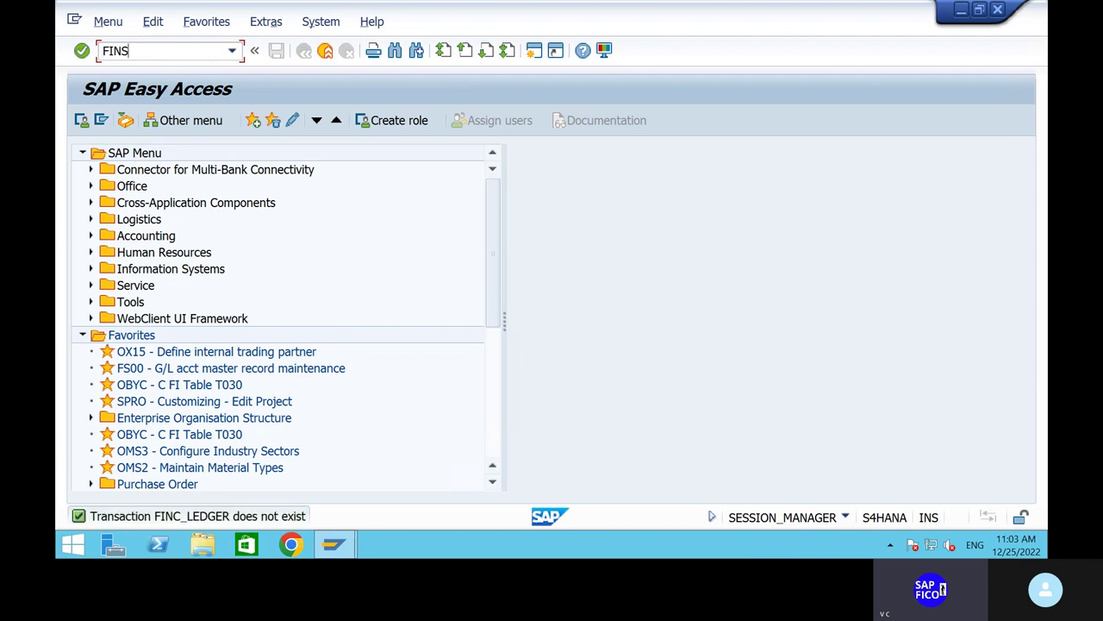
{"action": "type", "text": "C_LEDGER"}
{"action": "key", "text": "Return"}
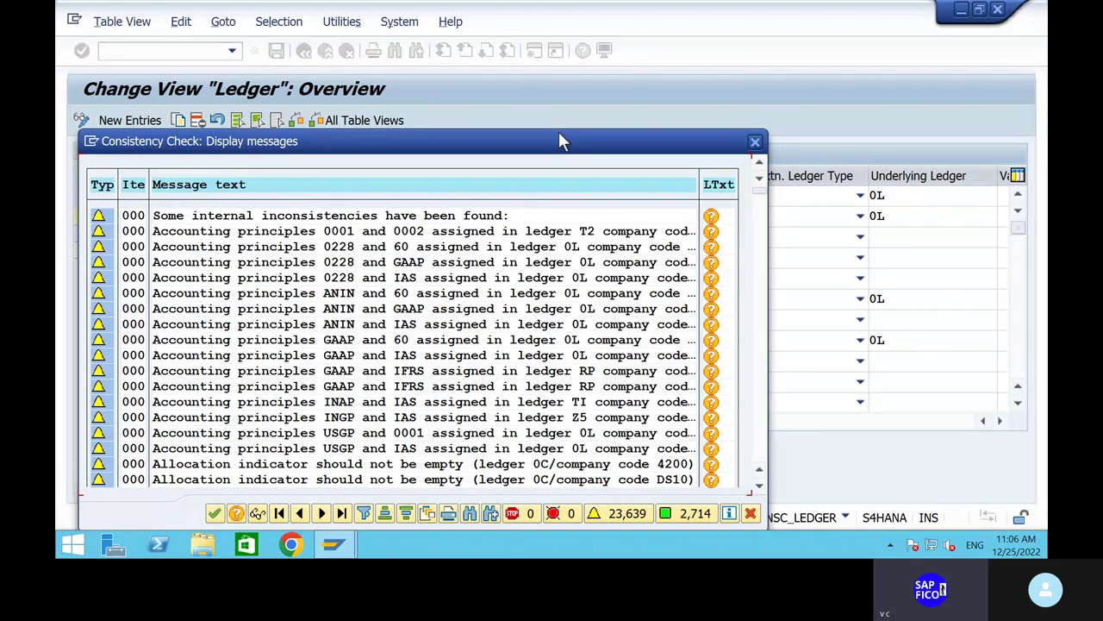
{"action": "left_click", "coordinate": [215, 512]}
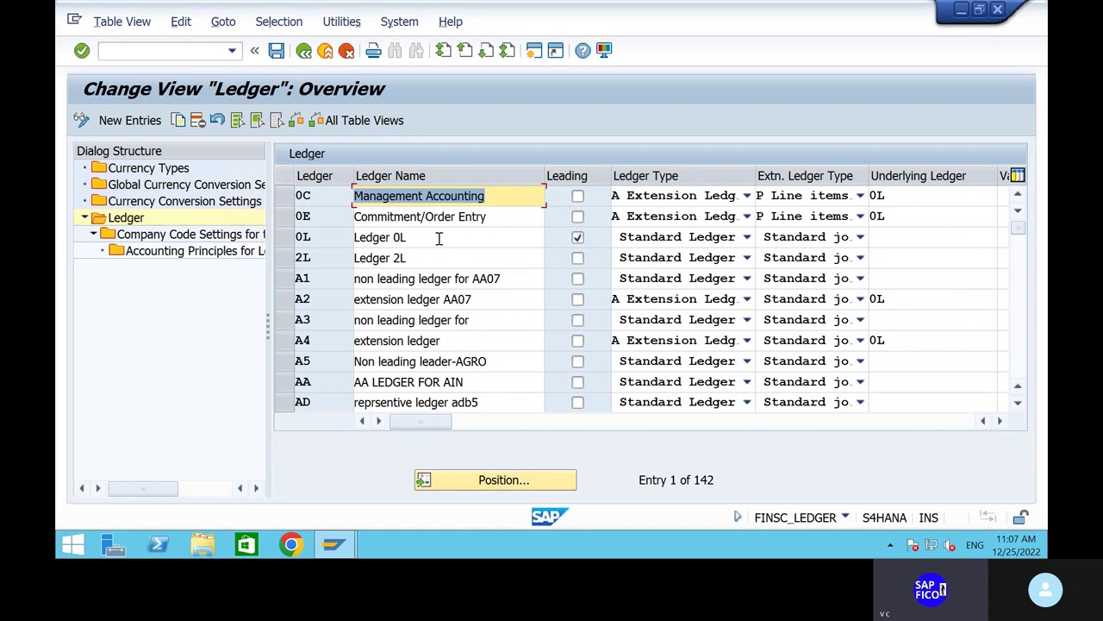
Select ledger 0L, open the currency conversion settings for company codes and accept the consistency check messages
{"action": "left_click", "coordinate": [285, 240]}
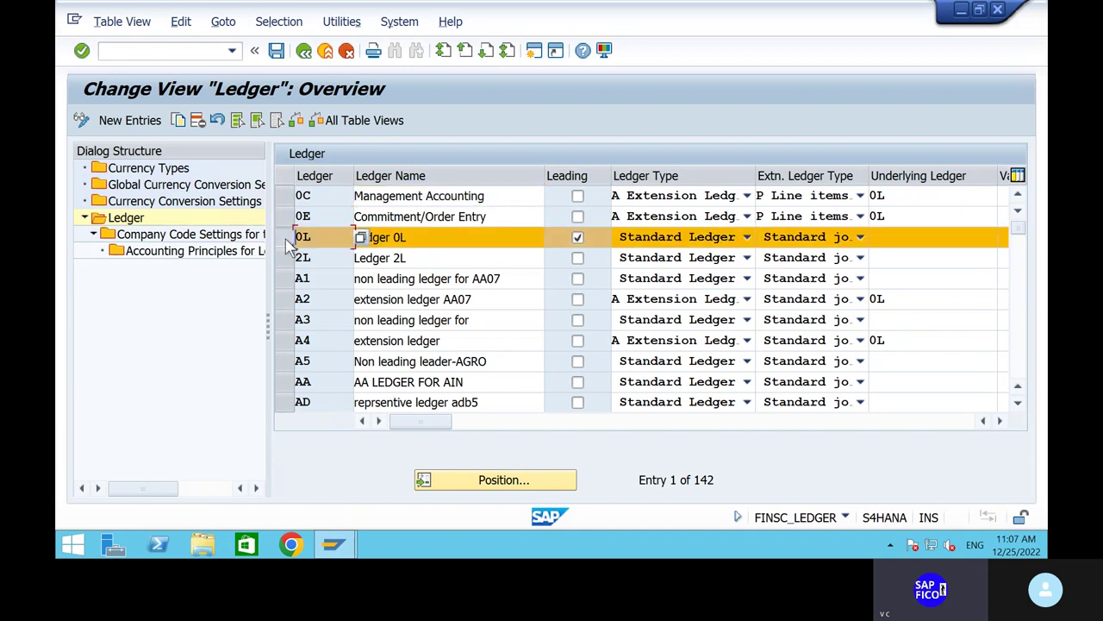
{"action": "left_click", "coordinate": [169, 207]}
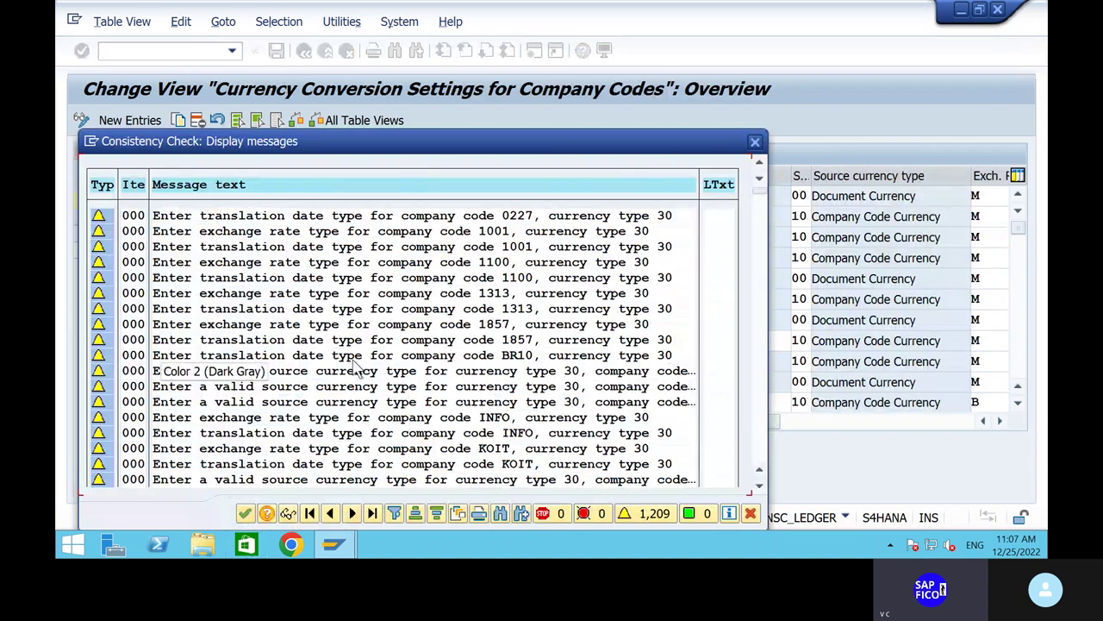
{"action": "scroll", "coordinate": [293, 405], "scroll_direction": "down", "scroll_amount": 3}
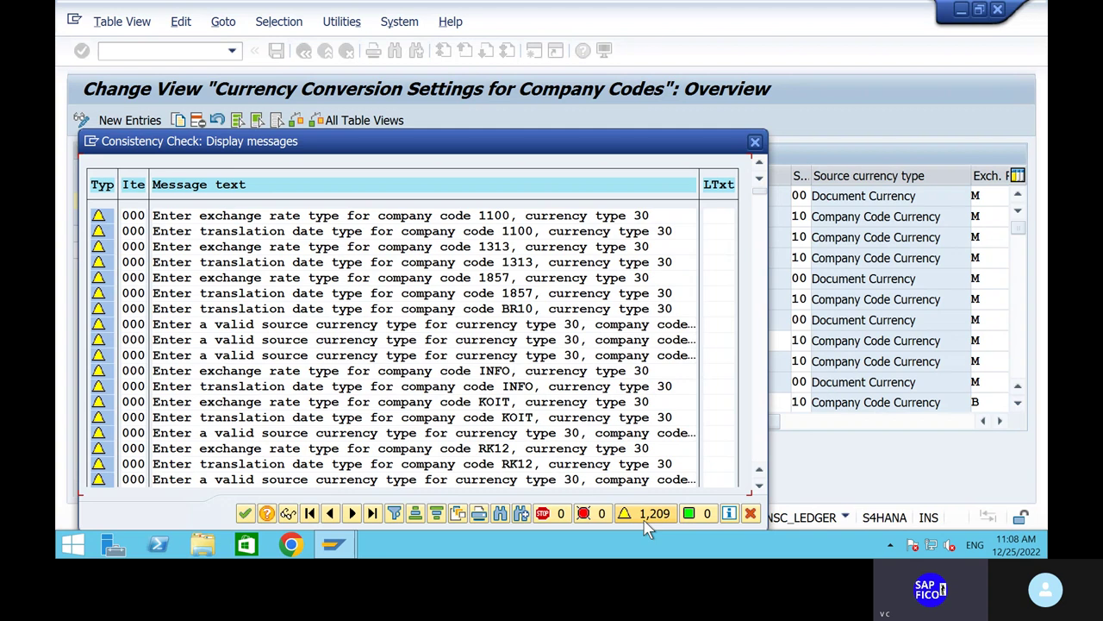
{"action": "left_click", "coordinate": [245, 514]}
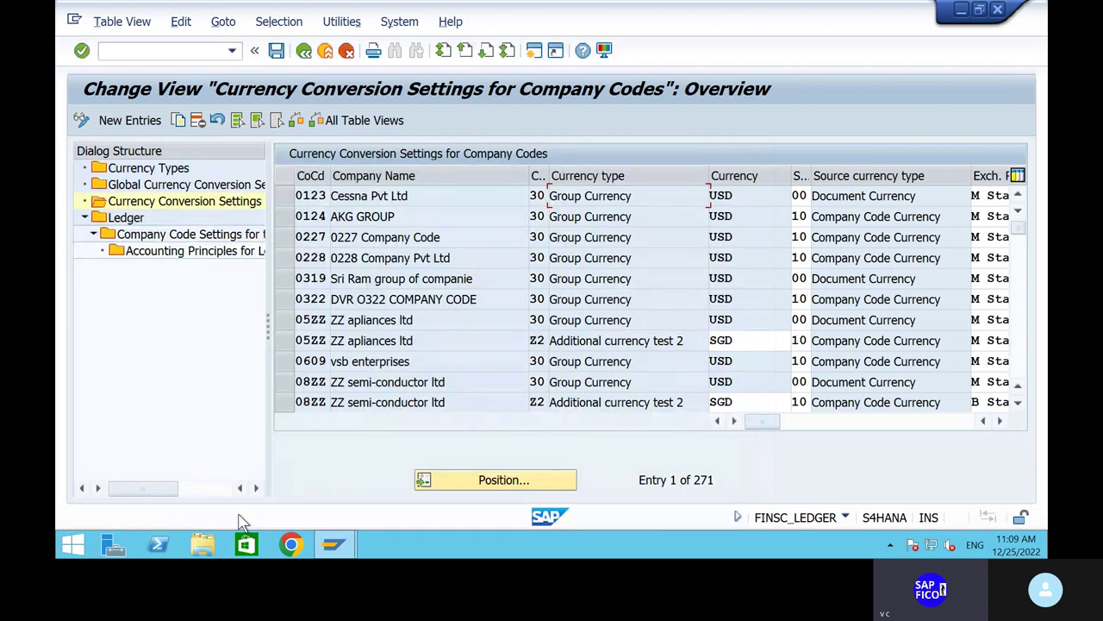
Position the currency conversion settings list at company code SHIP and look through the neighbouring entries
{"action": "left_click", "coordinate": [499, 488]}
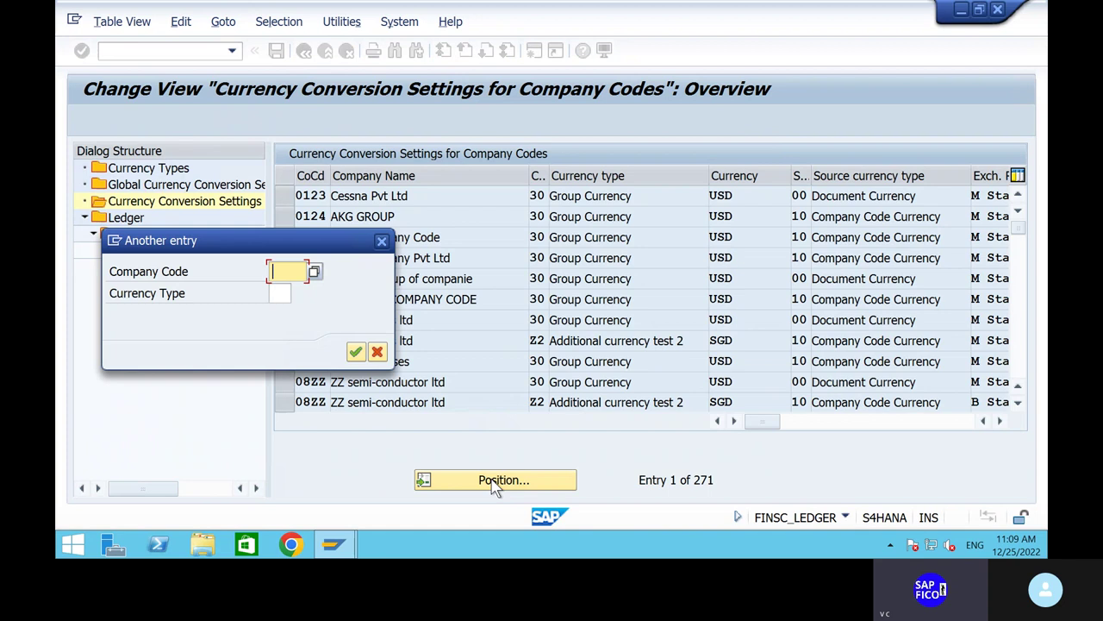
{"action": "type", "text": "SHIP"}
{"action": "left_click", "coordinate": [355, 352]}
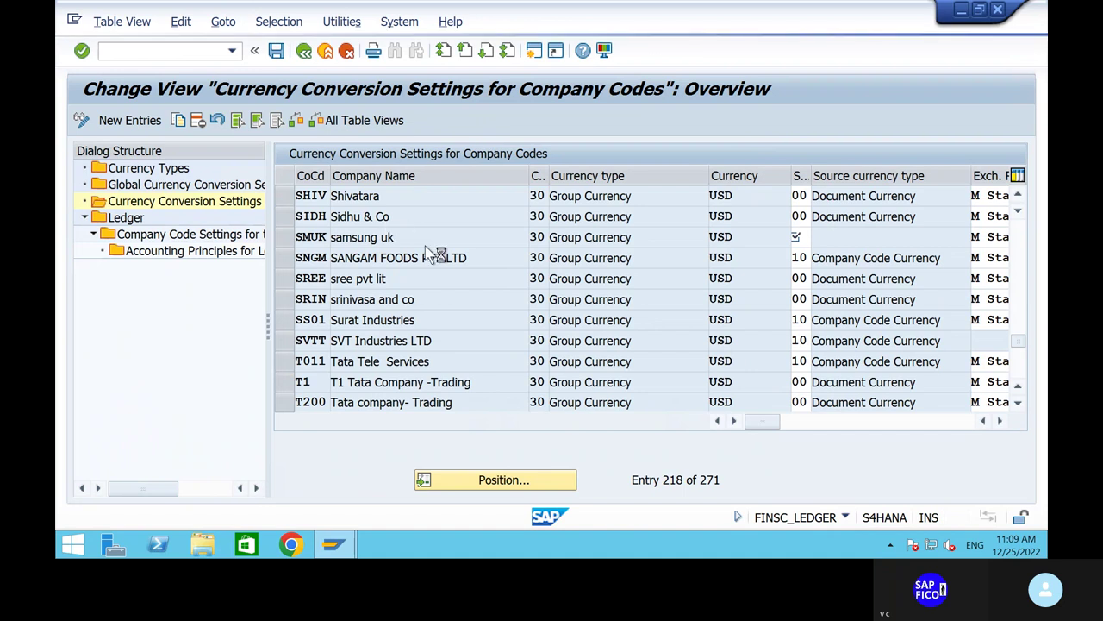
{"action": "mouse_move", "coordinate": [763, 9]}
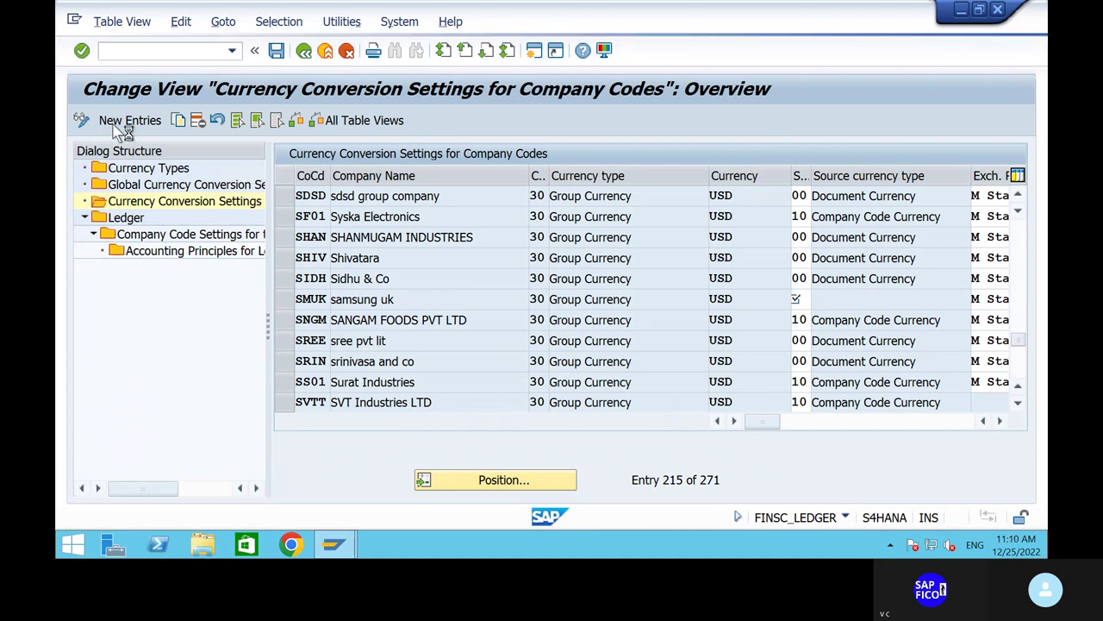
{"action": "scroll", "coordinate": [321, 318], "scroll_direction": "up", "scroll_amount": 1}
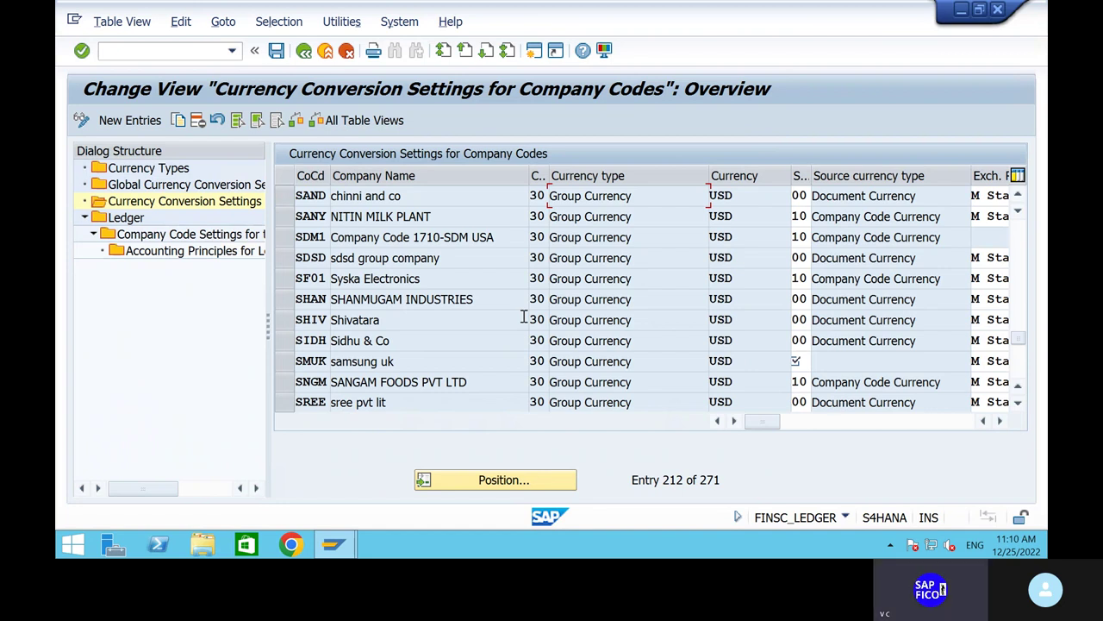
{"action": "mouse_move", "coordinate": [690, 8]}
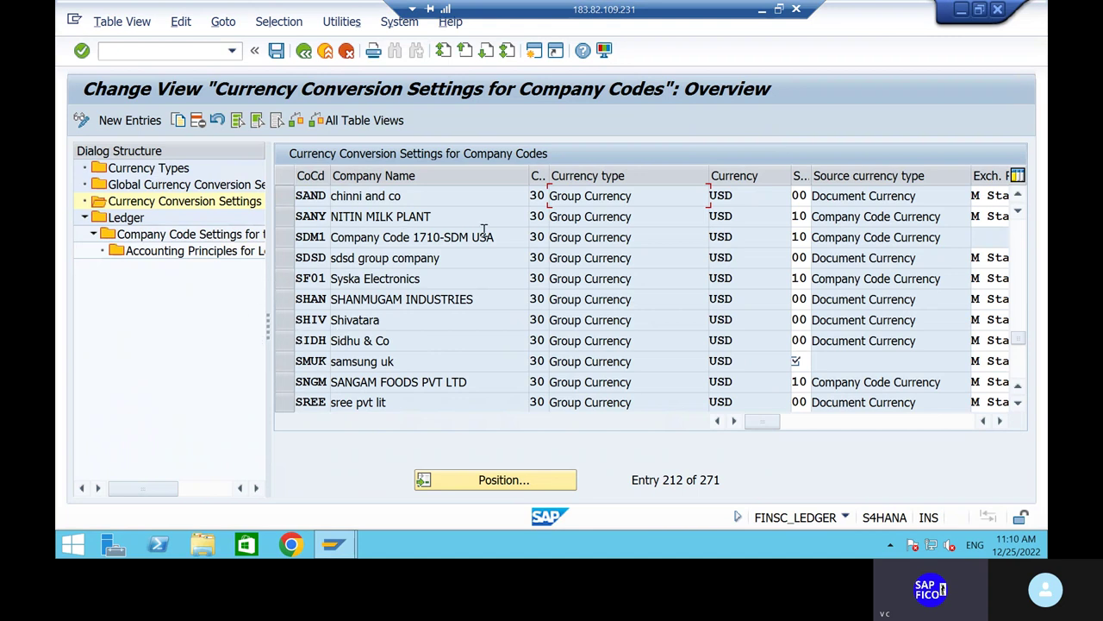
{"action": "double_click", "coordinate": [341, 390]}
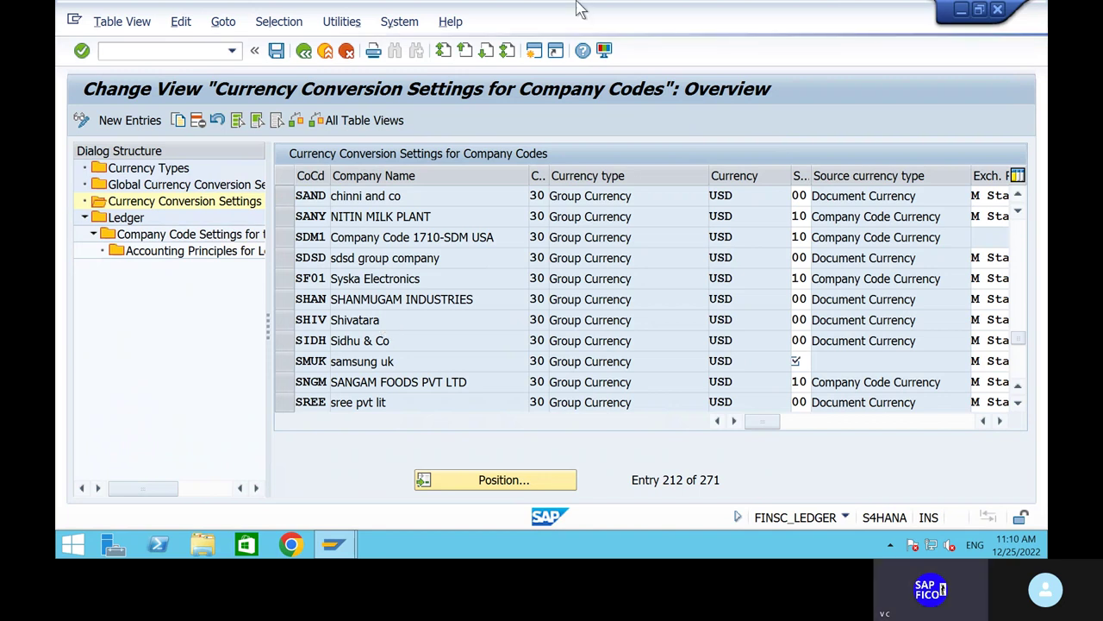
Minimize the remote desktop session and view the available Wi-Fi networks on the local computer
{"action": "mouse_move", "coordinate": [780, 10]}
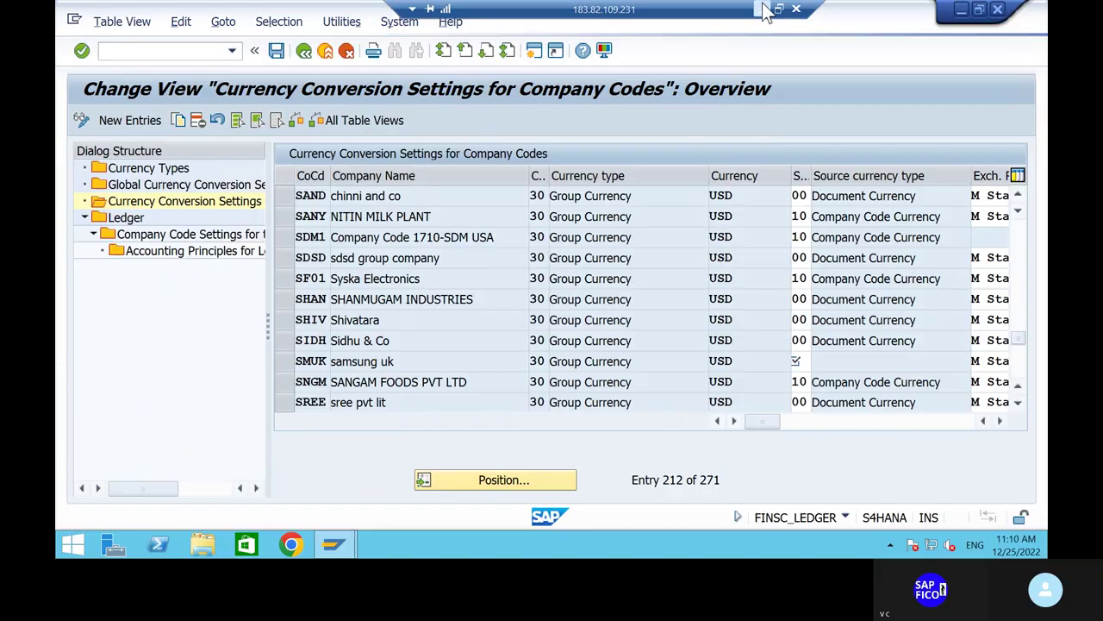
{"action": "left_click", "coordinate": [763, 9]}
{"action": "left_click", "coordinate": [919, 543]}
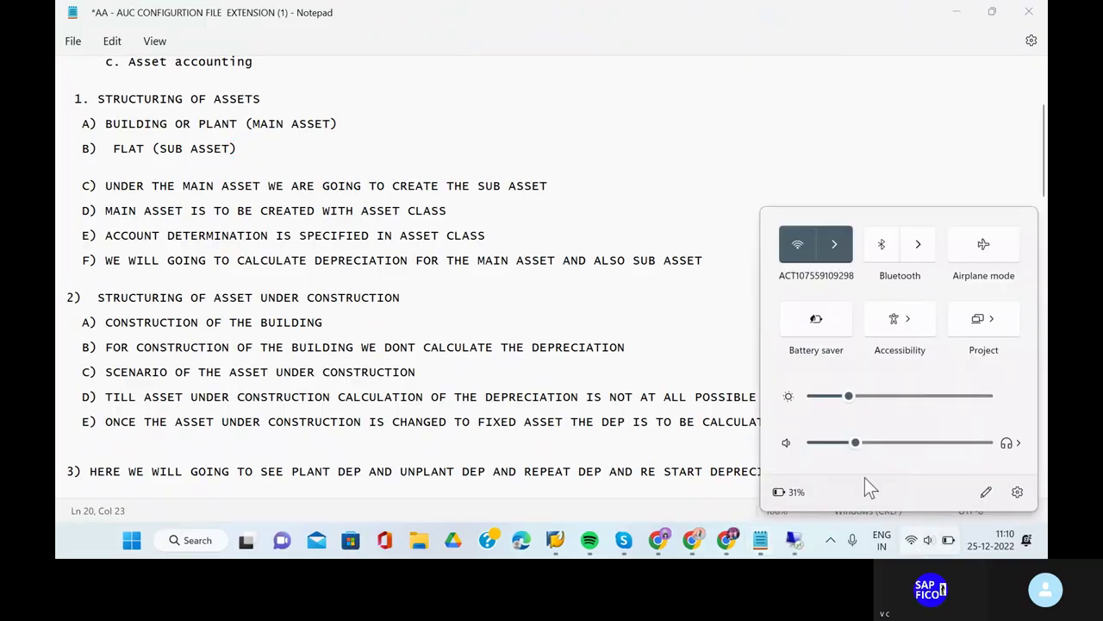
{"action": "left_click", "coordinate": [835, 250]}
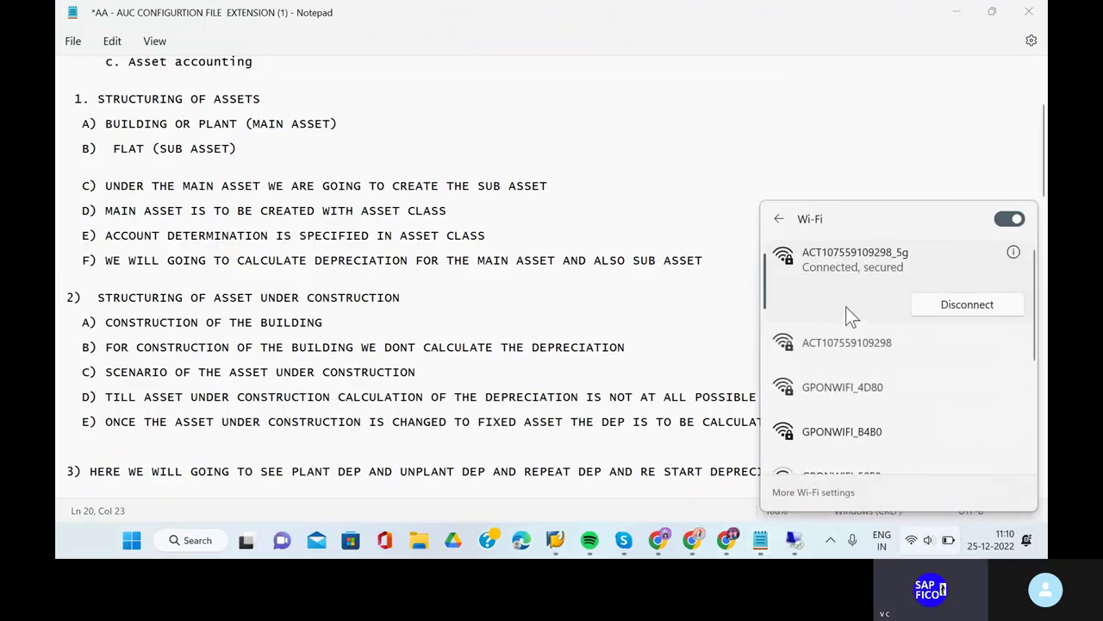
Return to the SAP remote session and enter NO COCD as a note in the command field
{"action": "left_click", "coordinate": [789, 541]}
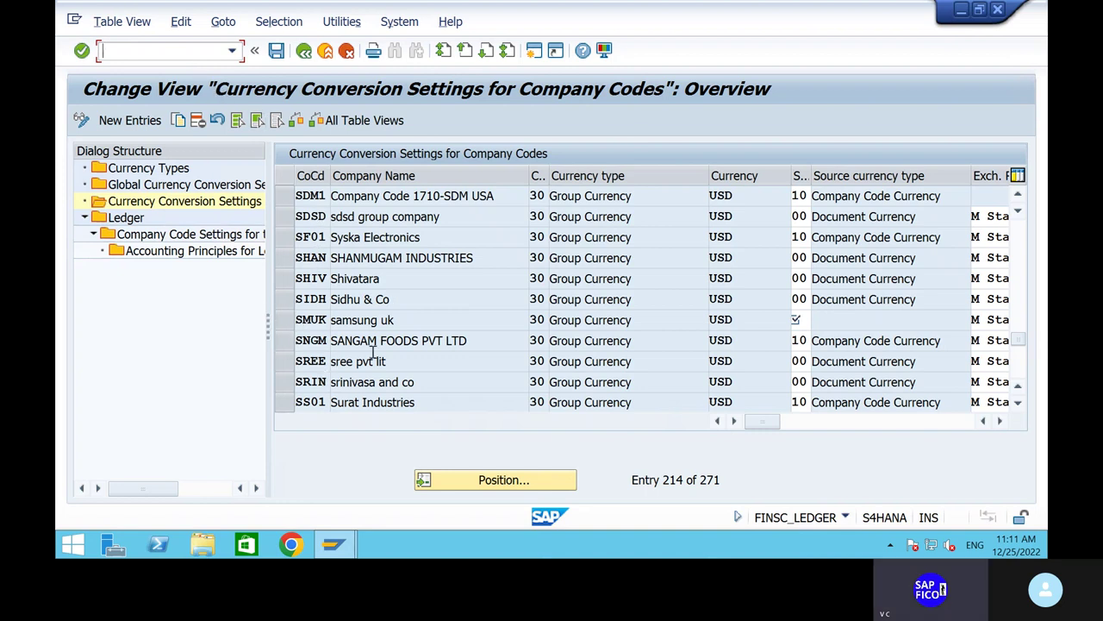
{"action": "type", "text": "O COCD"}
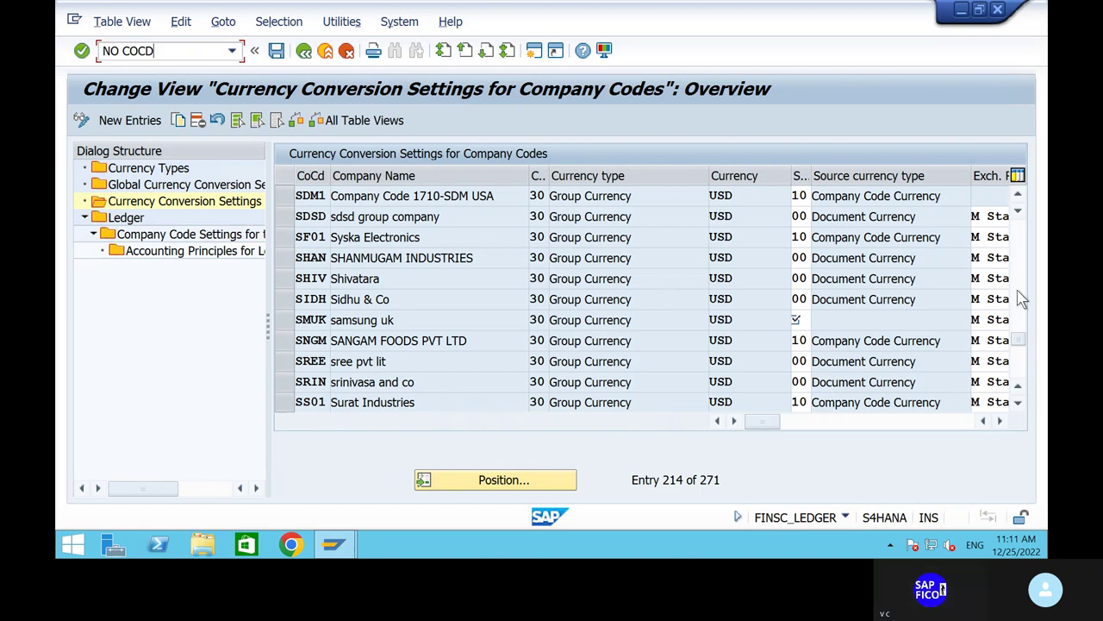
{"action": "left_click", "coordinate": [1019, 405]}
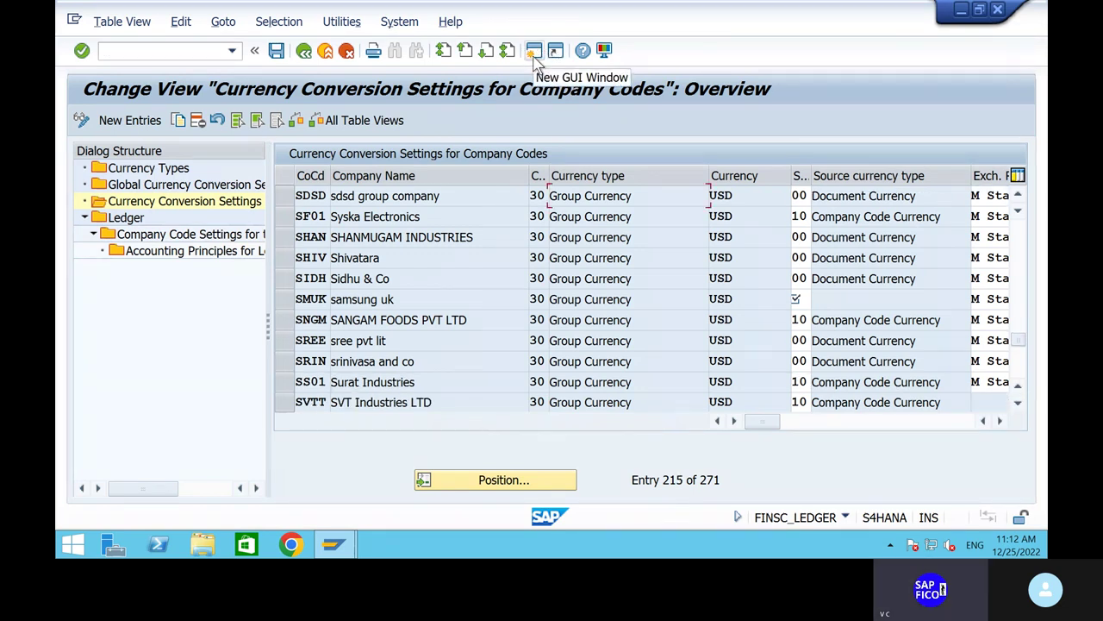
Open a new SAP GUI window and close the surplus SAP Easy Access window
{"action": "left_click", "coordinate": [534, 53]}
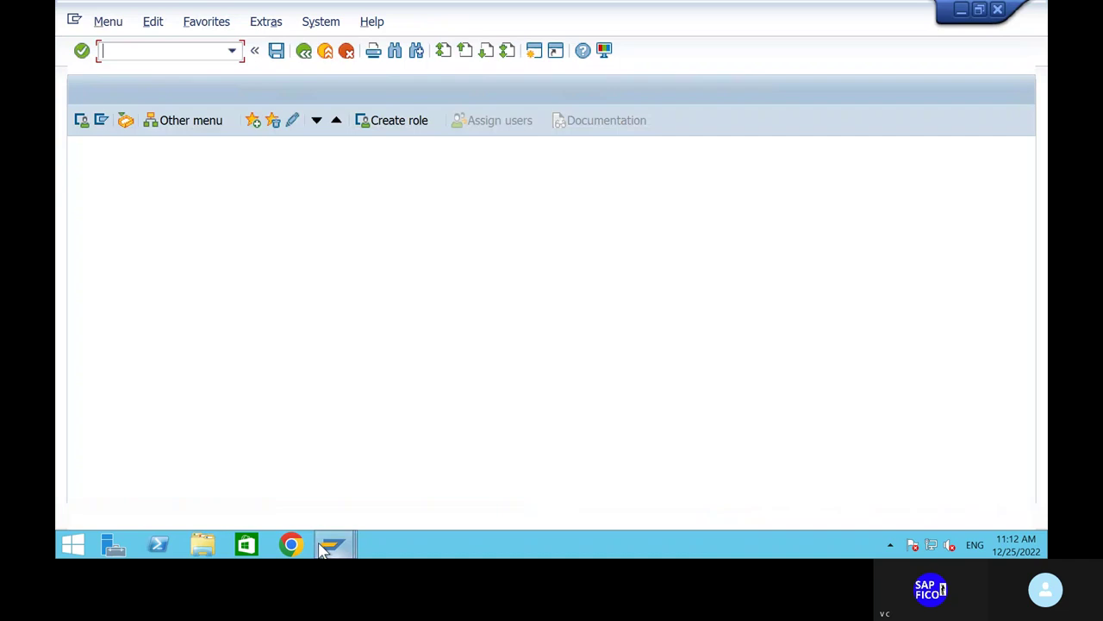
{"action": "mouse_move", "coordinate": [324, 552]}
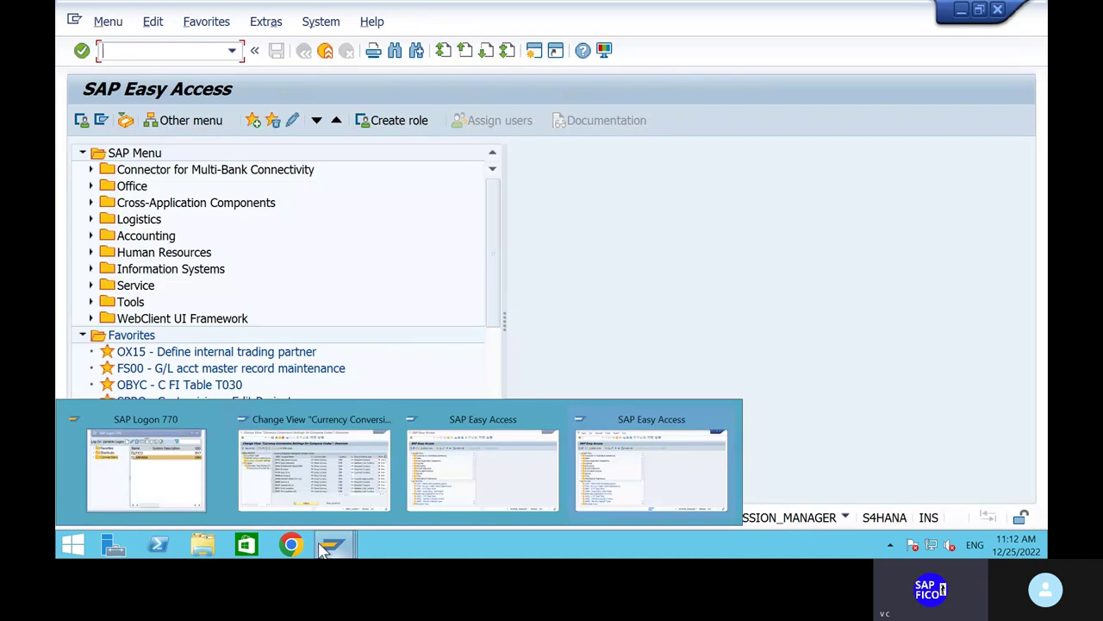
{"action": "left_click", "coordinate": [552, 419]}
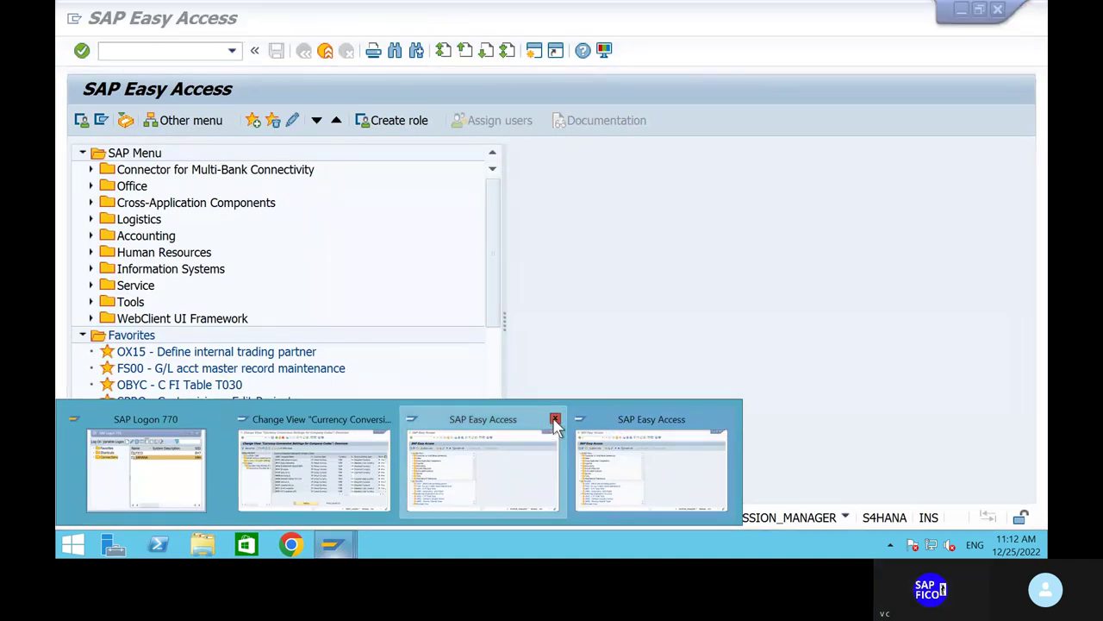
{"action": "left_click", "coordinate": [529, 466]}
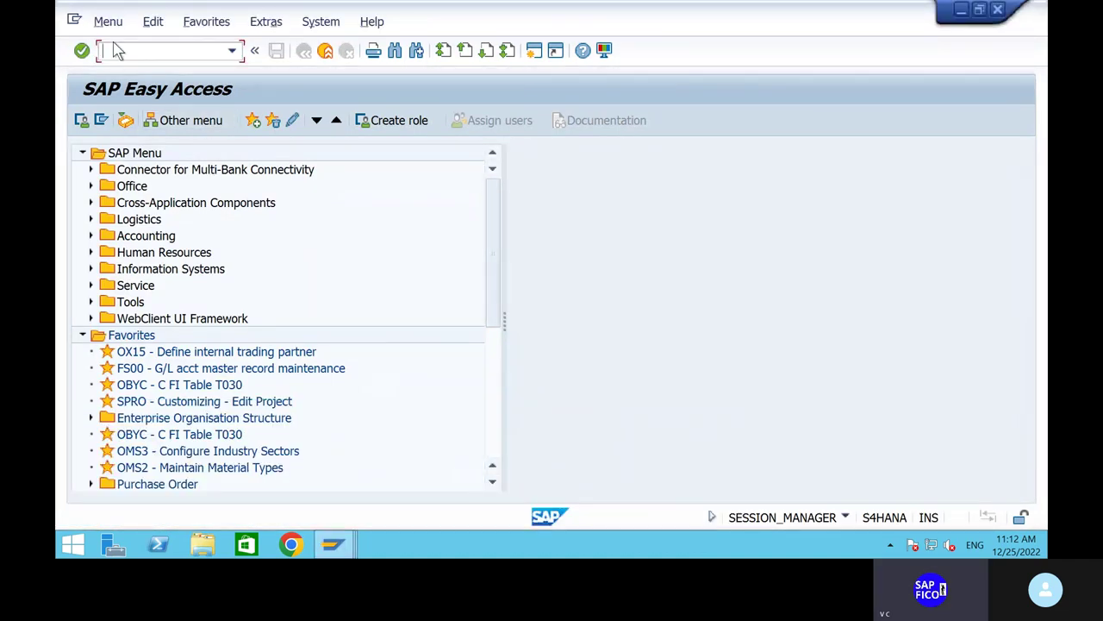
Reset the remaining Easy Access session with /N and close the window showing the currency conversion settings
{"action": "type", "text": "/N"}
{"action": "key", "text": "Return"}
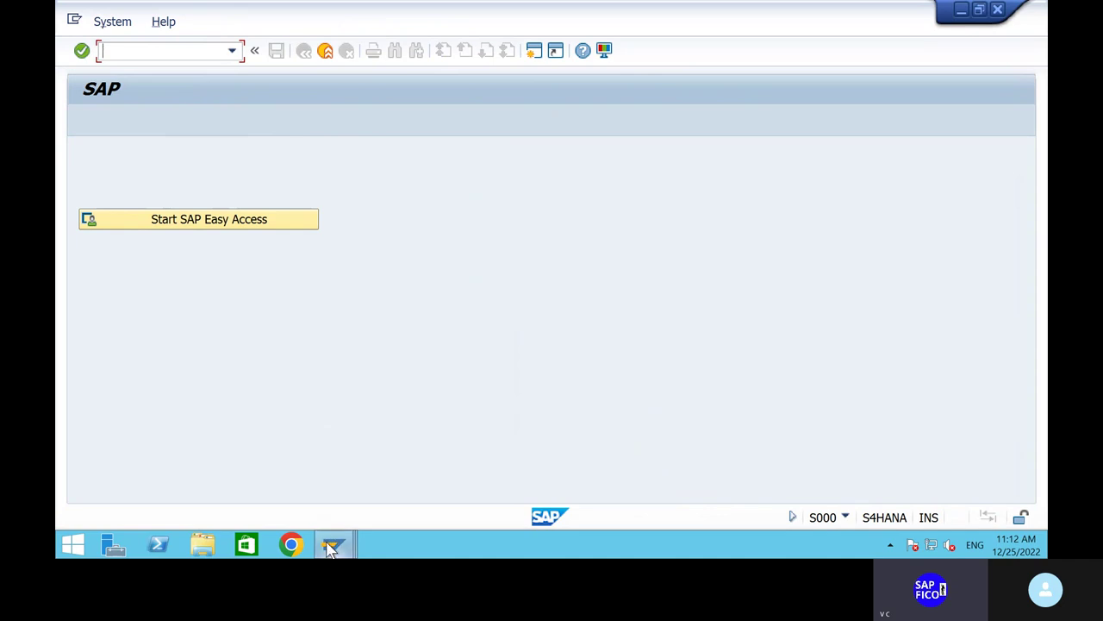
{"action": "mouse_move", "coordinate": [330, 550]}
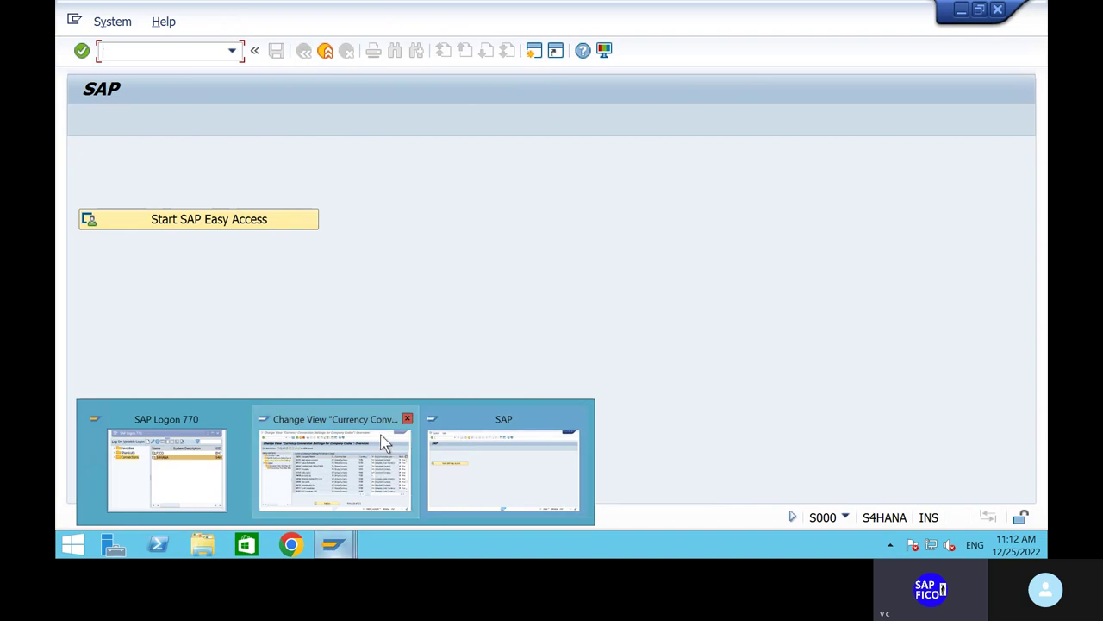
{"action": "mouse_move", "coordinate": [411, 425]}
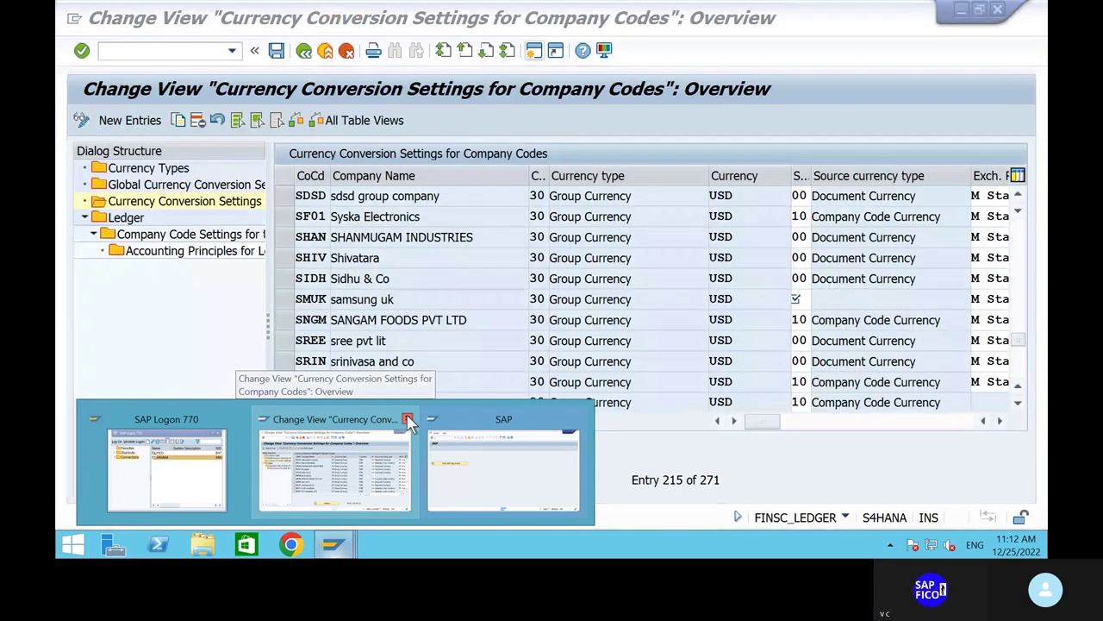